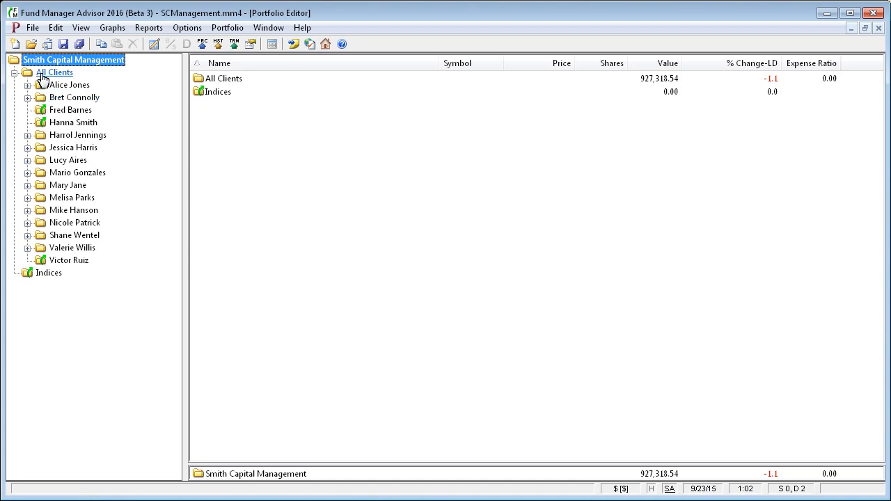
# Browse the sub-portfolios of all clients, examining the multi-account client's accounts, the IRA holdings and a single-account client's holdings.
pyautogui.click(54, 73)
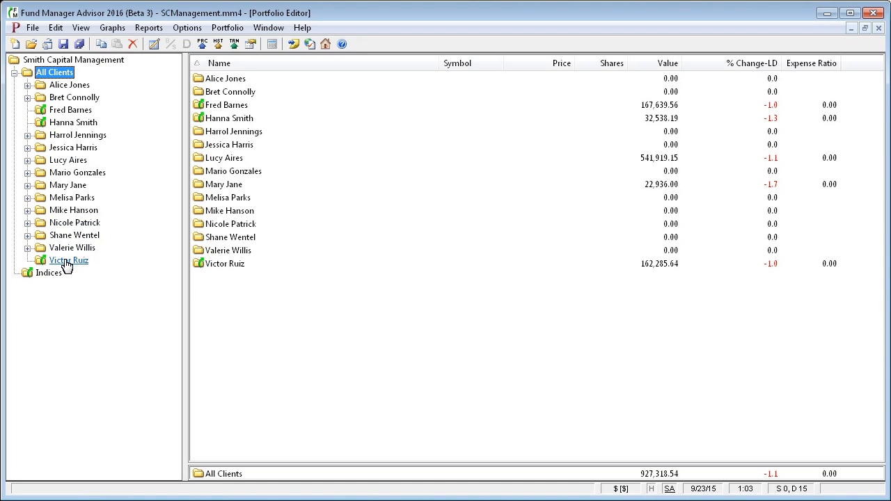
pyautogui.click(28, 161)
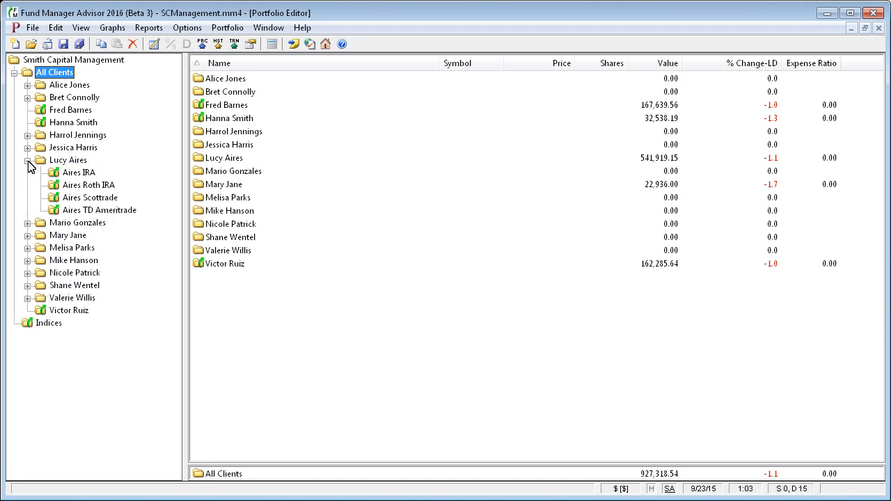
pyautogui.click(76, 174)
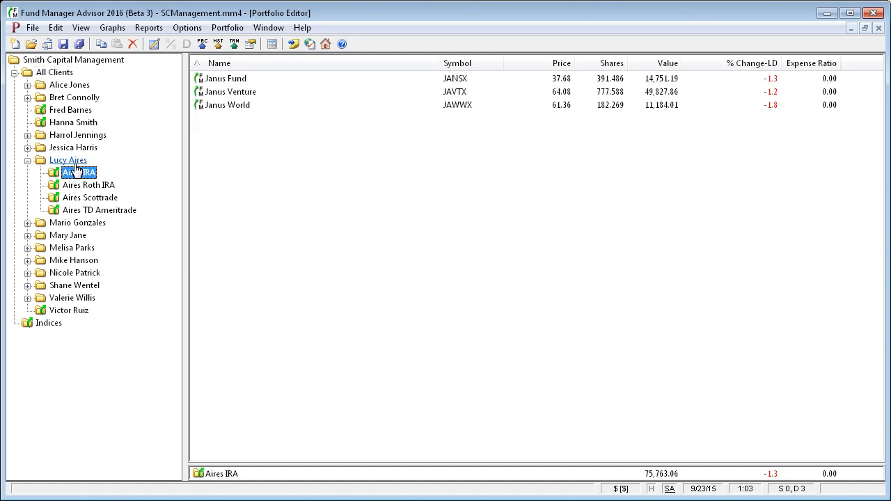
pyautogui.click(76, 166)
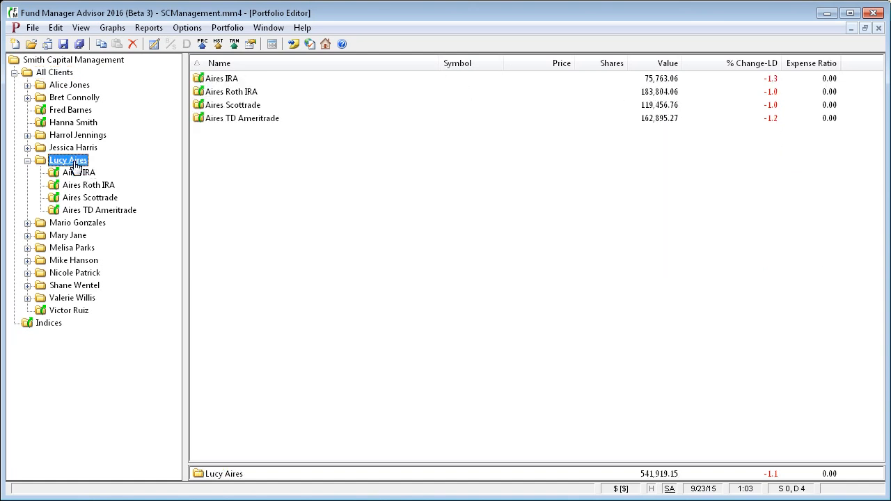
pyautogui.click(54, 74)
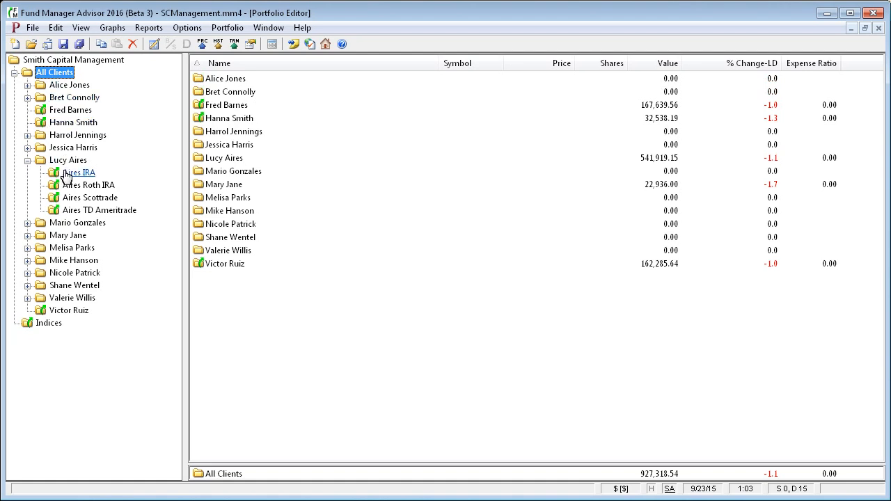
pyautogui.click(73, 112)
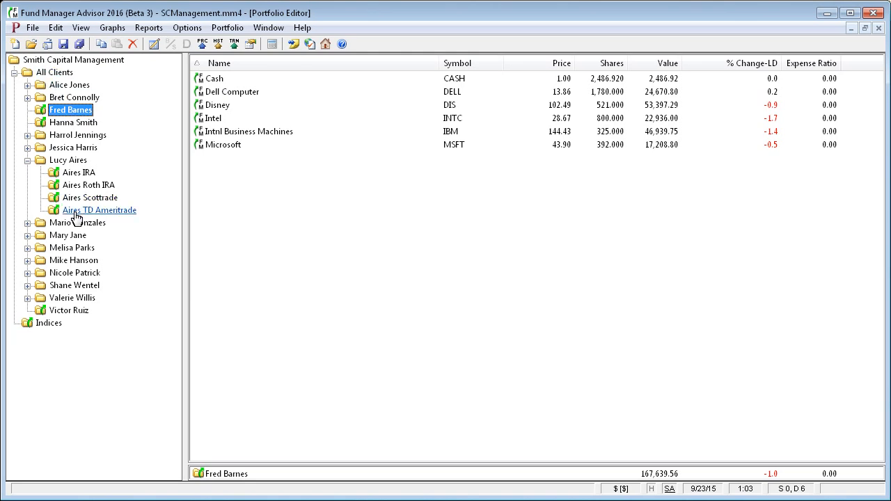
pyautogui.click(61, 161)
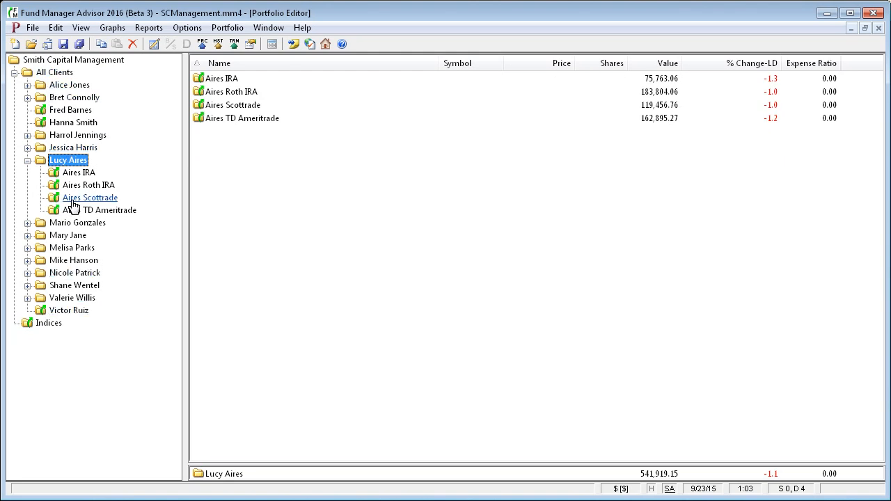
# Edit the first client's record in the Client List, choosing that client's own folder as the associated sub-portfolio.
pyautogui.click(56, 28)
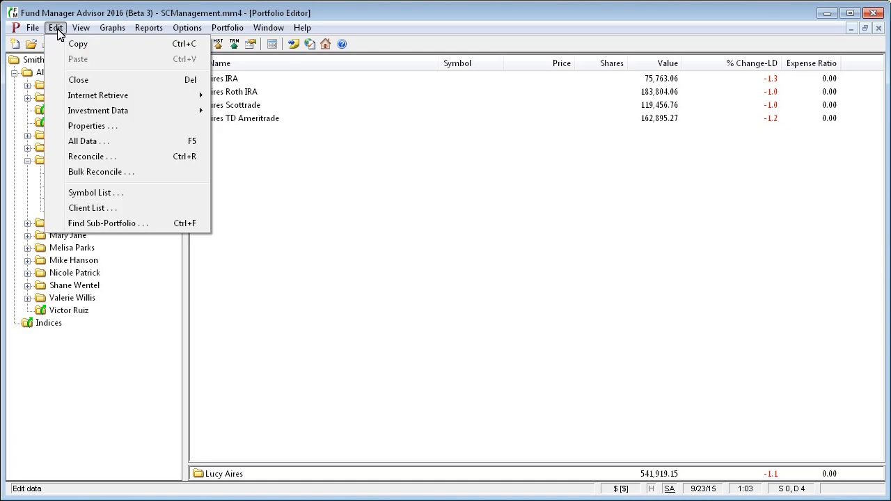
pyautogui.click(152, 212)
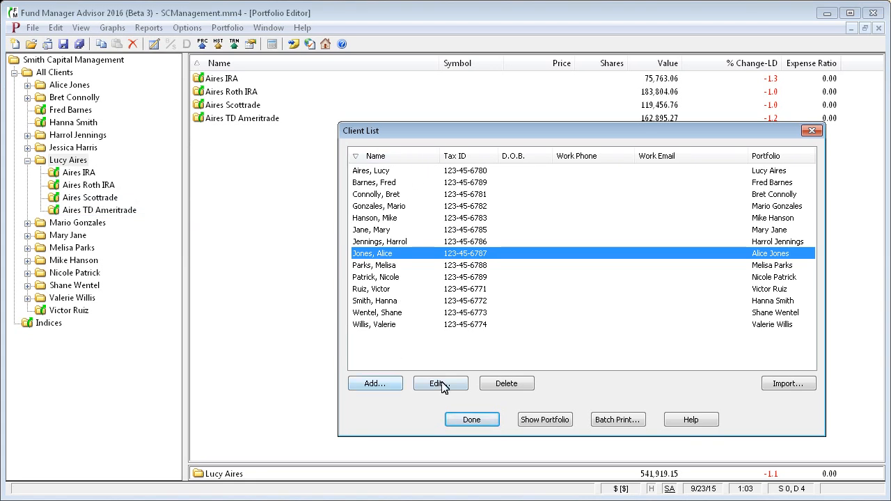
pyautogui.click(389, 174)
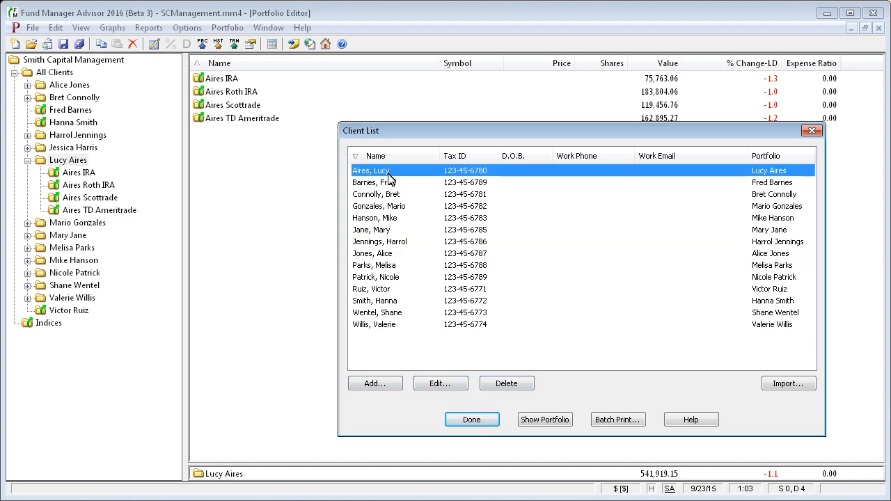
pyautogui.click(438, 384)
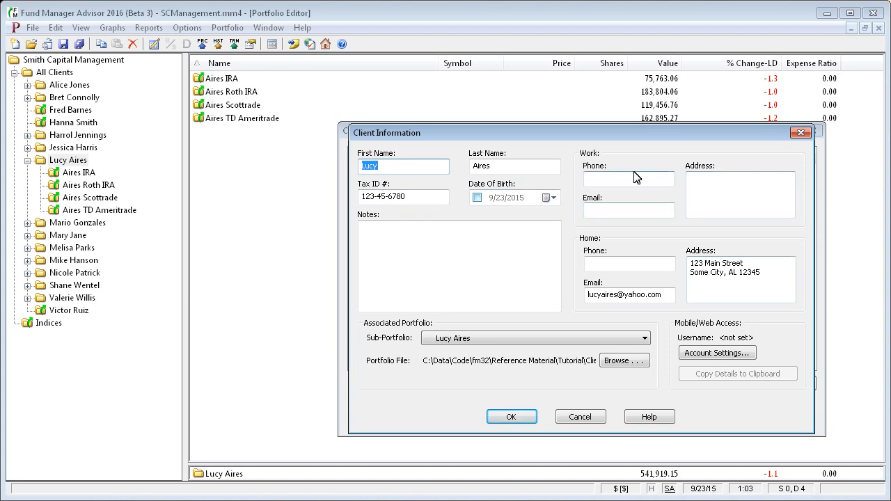
pyautogui.click(646, 339)
pyautogui.moveTo(646, 458); pyautogui.dragTo(647, 368)
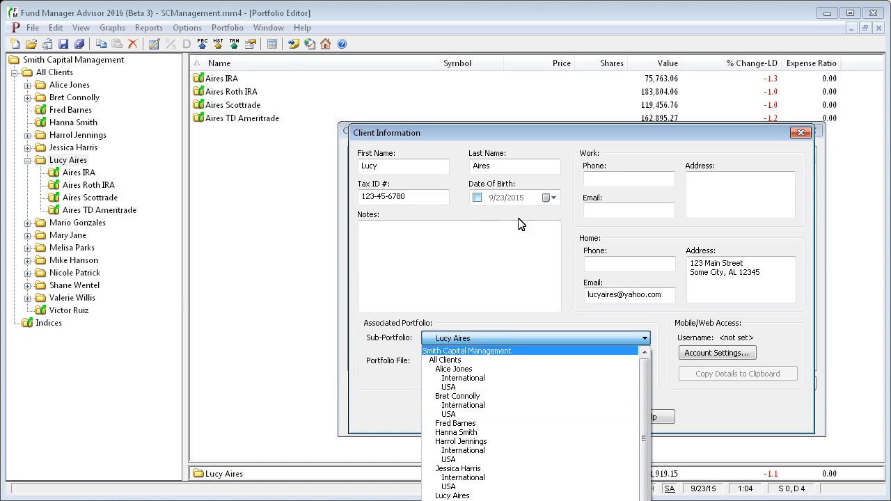
pyautogui.click(465, 496)
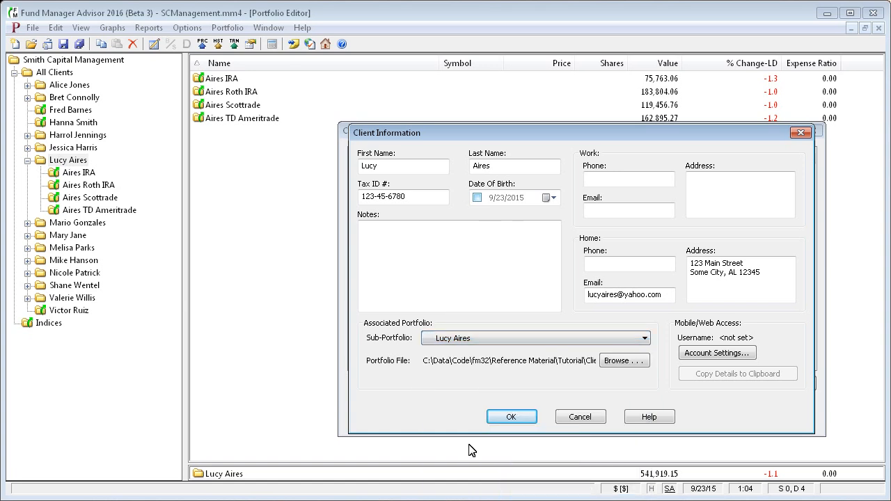
pyautogui.click(513, 417)
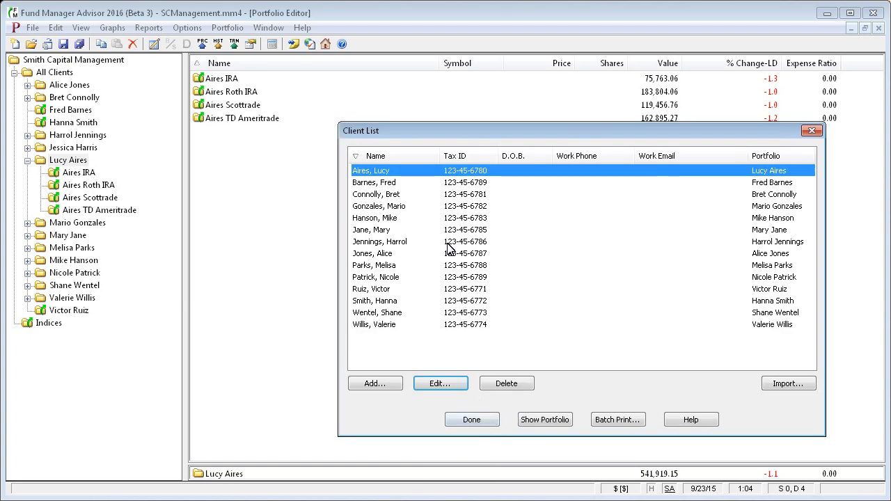
pyautogui.click(470, 421)
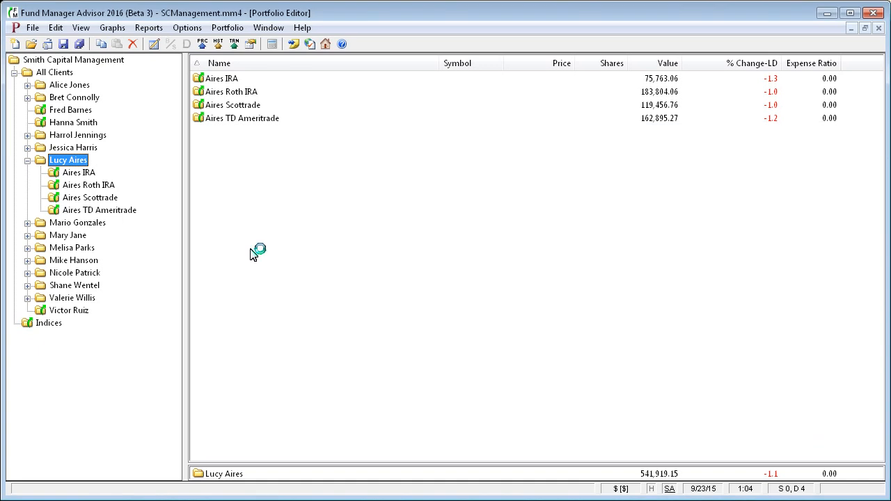
# Add the line "Tax ID: [[CLIENT_TAXID]]" to the sub-title in the Executive Summary report's headers.
pyautogui.click(271, 32)
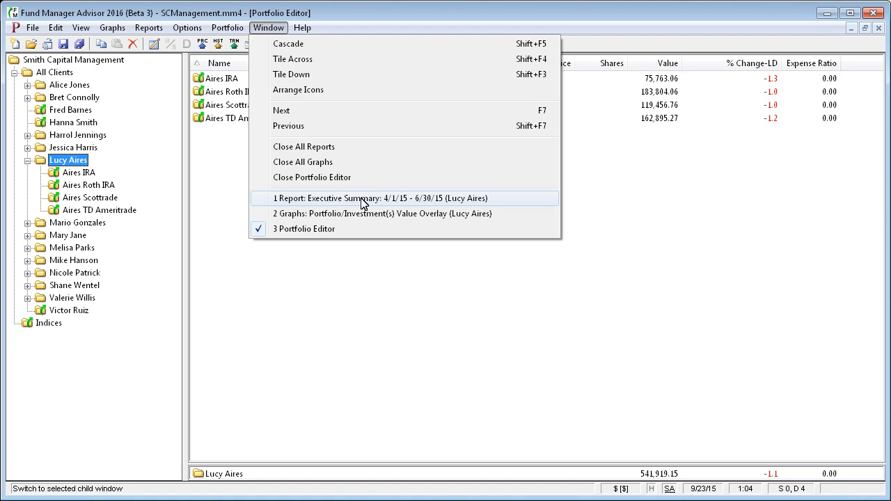
pyautogui.click(320, 200)
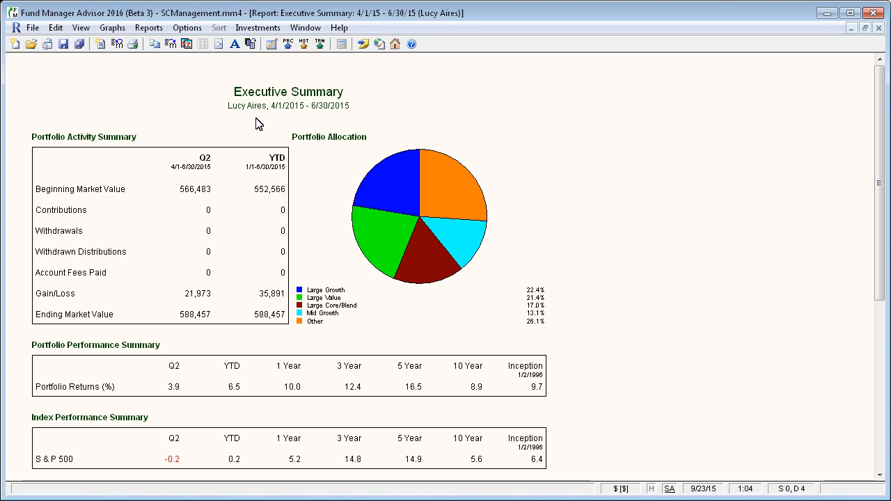
pyautogui.click(184, 29)
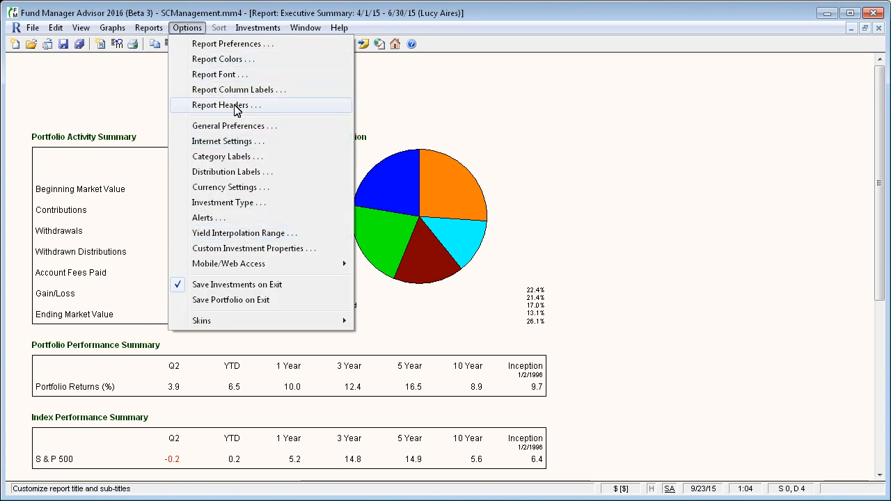
pyautogui.click(280, 108)
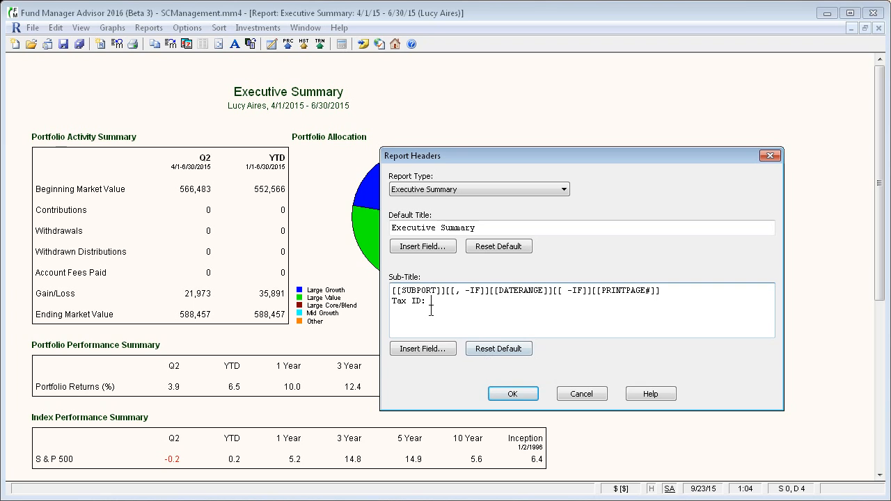
pyautogui.click(429, 351)
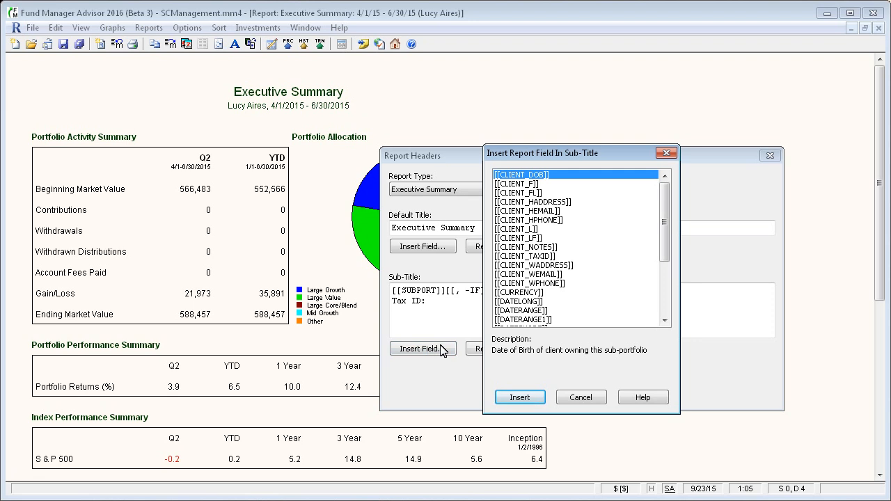
pyautogui.click(537, 186)
pyautogui.click(538, 194)
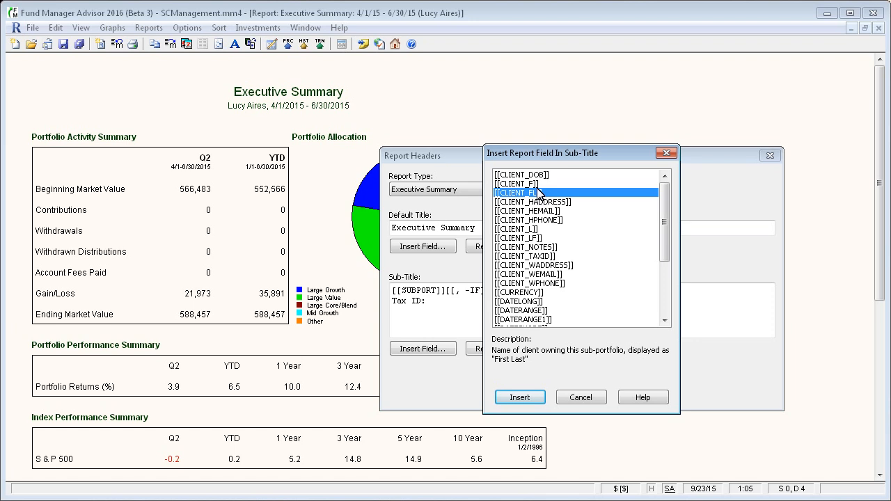
pyautogui.click(537, 185)
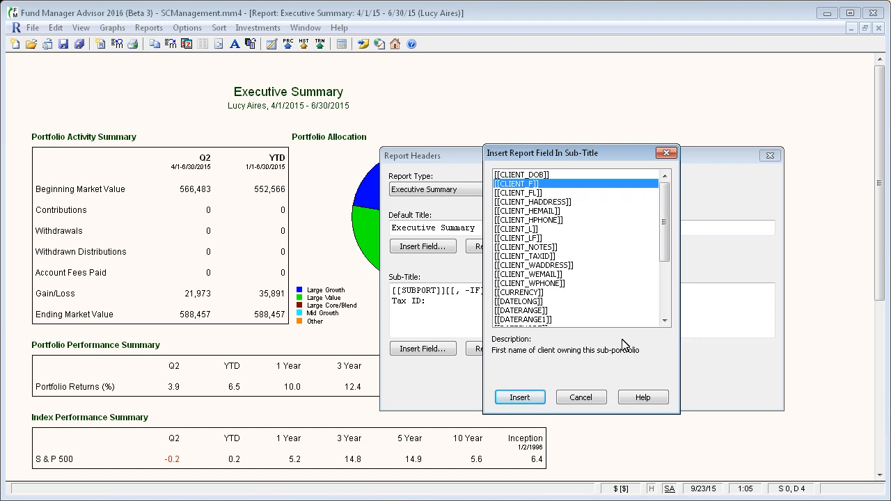
pyautogui.click(551, 256)
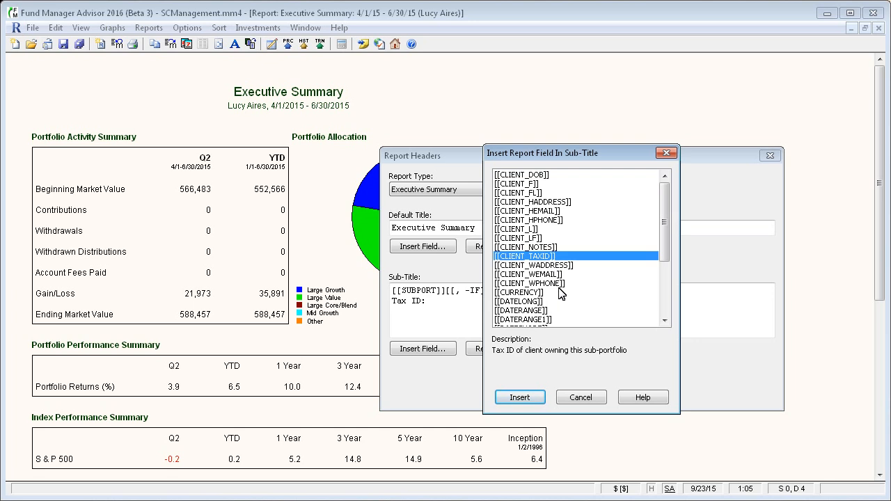
pyautogui.click(521, 398)
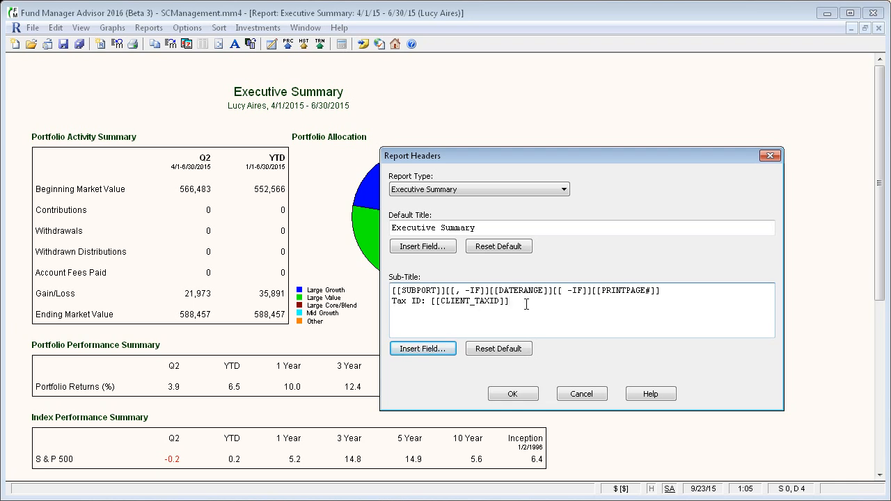
pyautogui.click(521, 395)
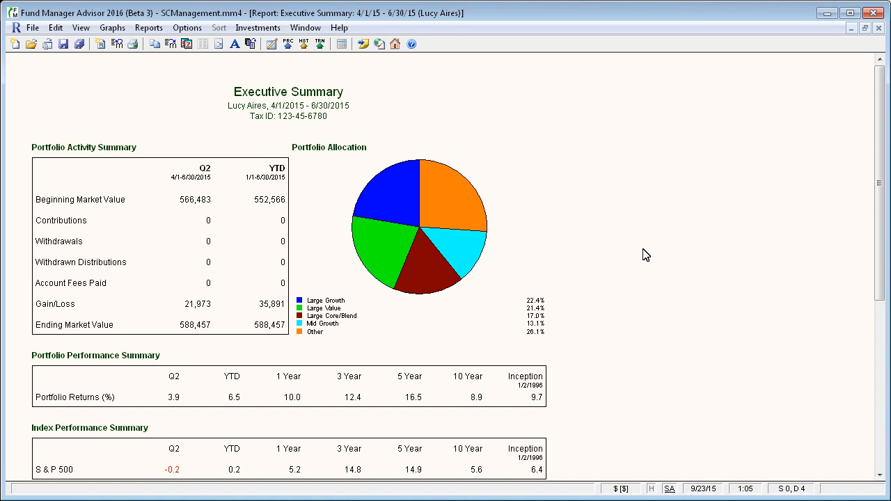
# View the Portfolio/Investment(s) Value Overlay graph, then return to the Portfolio Editor.
pyautogui.click(310, 30)
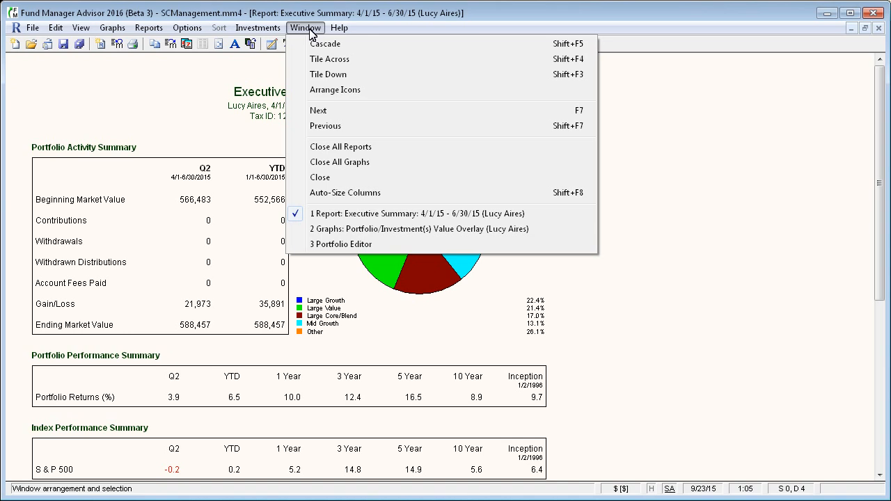
pyautogui.click(369, 234)
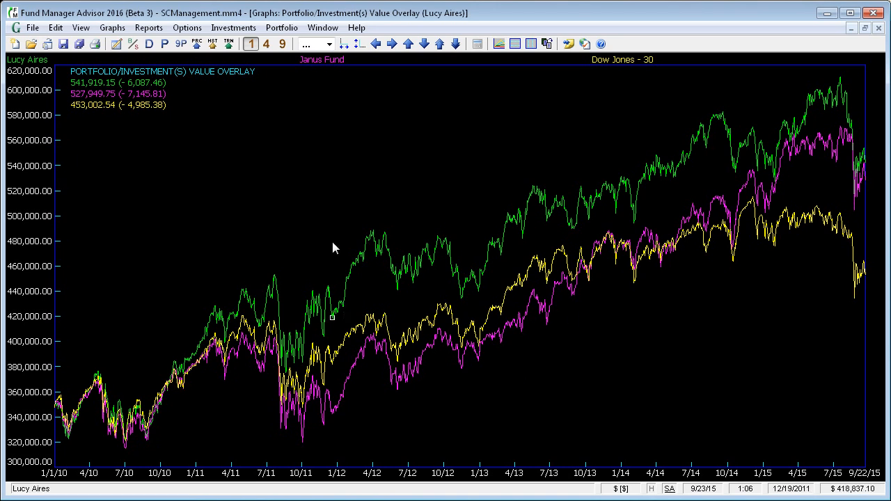
pyautogui.click(323, 28)
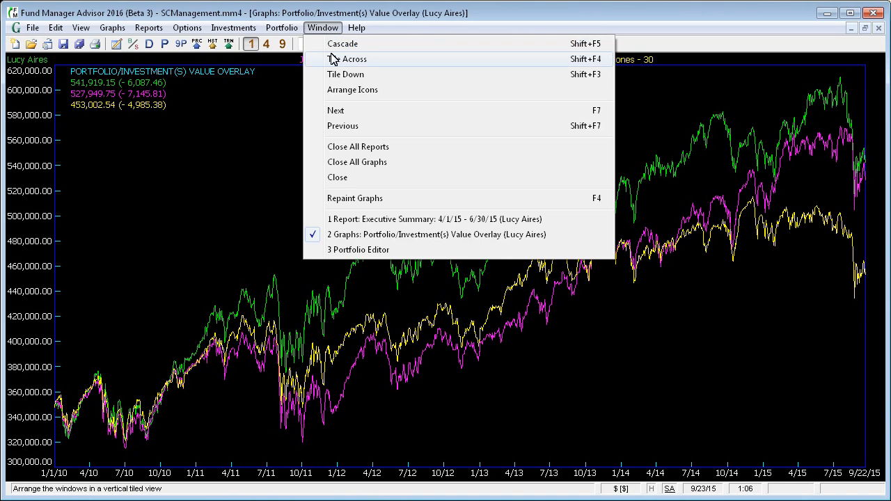
pyautogui.click(369, 250)
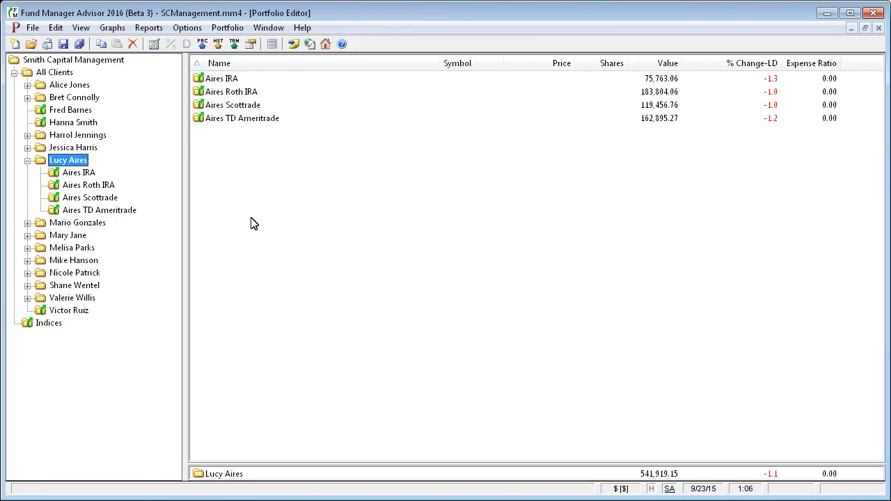
# In the Batch Print/Email options, turn off Printer output and enable Email to Client.
pyautogui.click(34, 28)
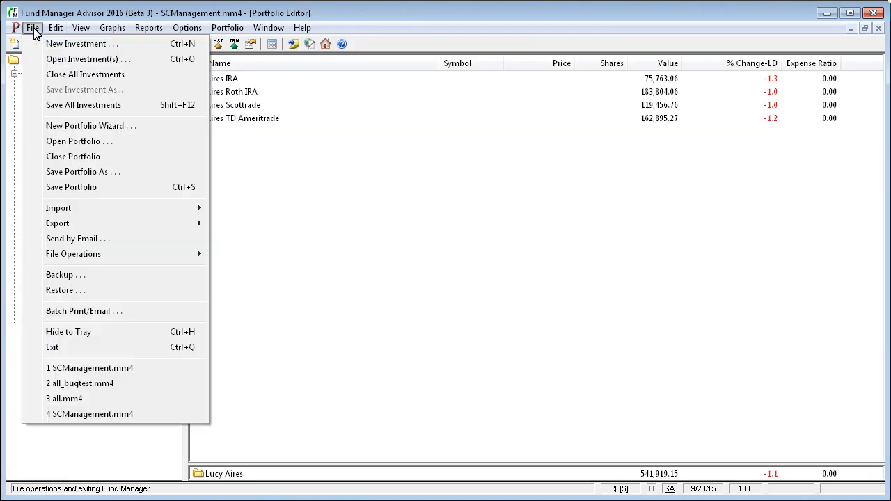
pyautogui.click(154, 317)
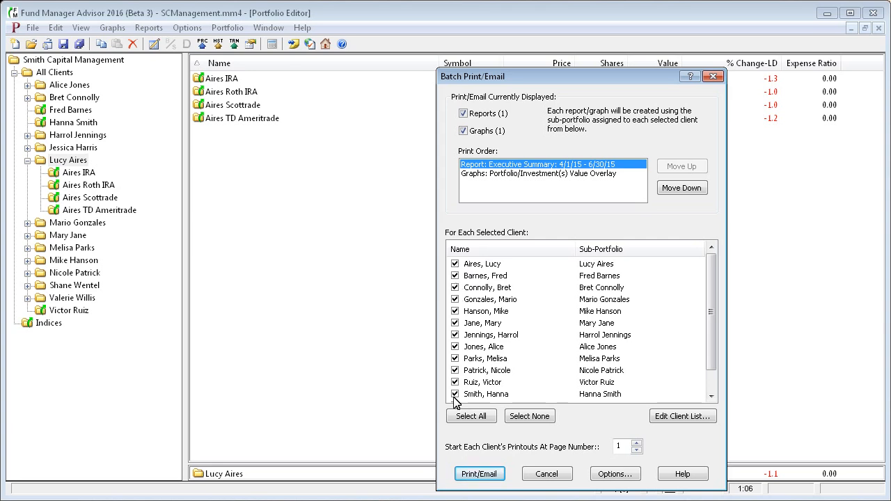
pyautogui.click(616, 479)
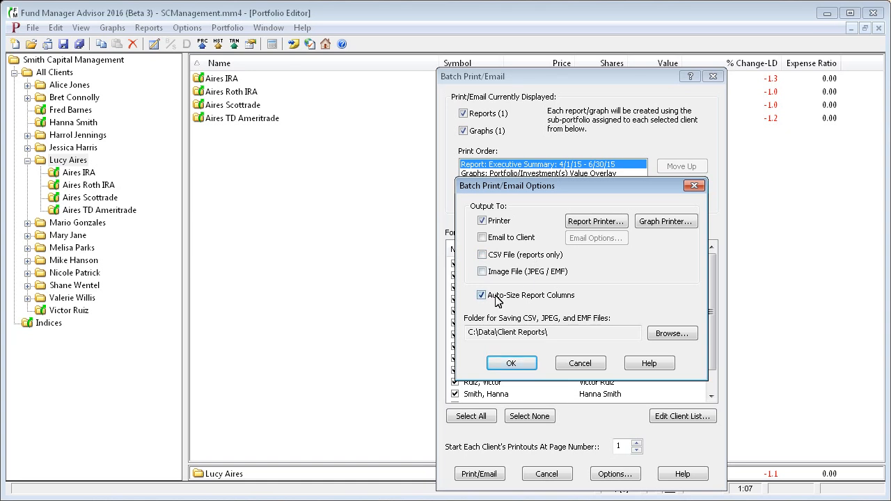
pyautogui.click(483, 222)
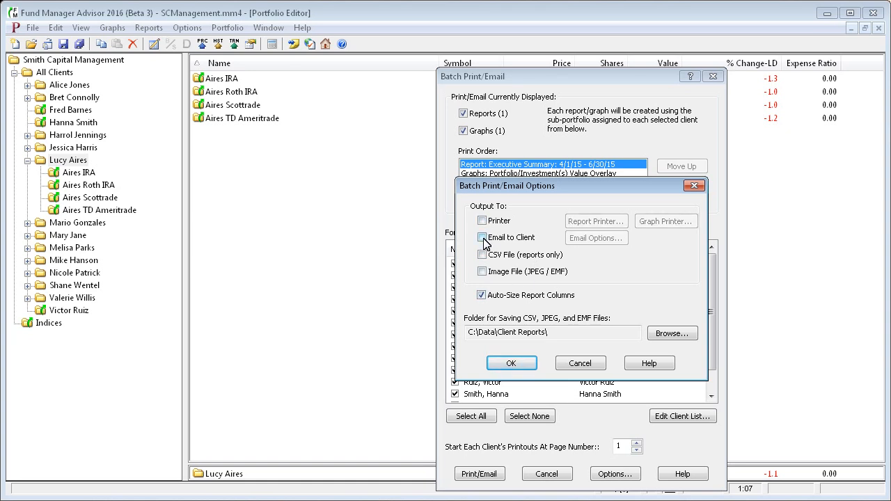
pyautogui.click(482, 237)
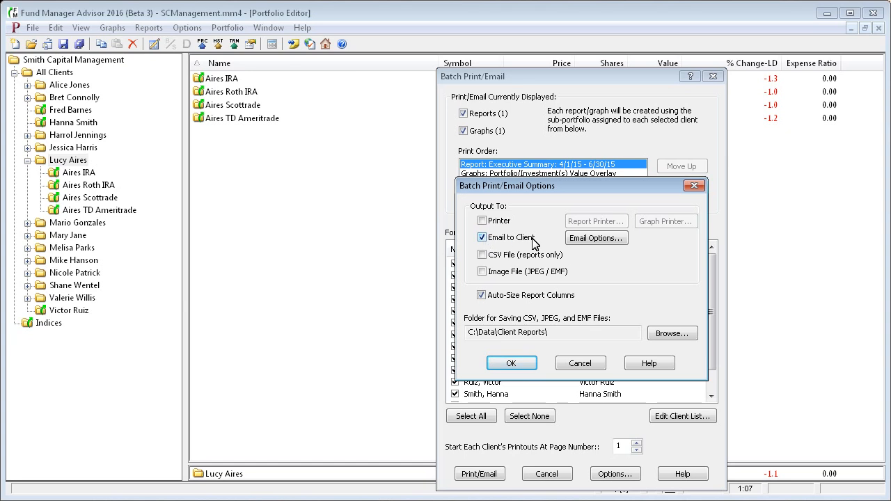
# Reset the email message to its default text in the Email Options and accept the batch output options.
pyautogui.click(588, 239)
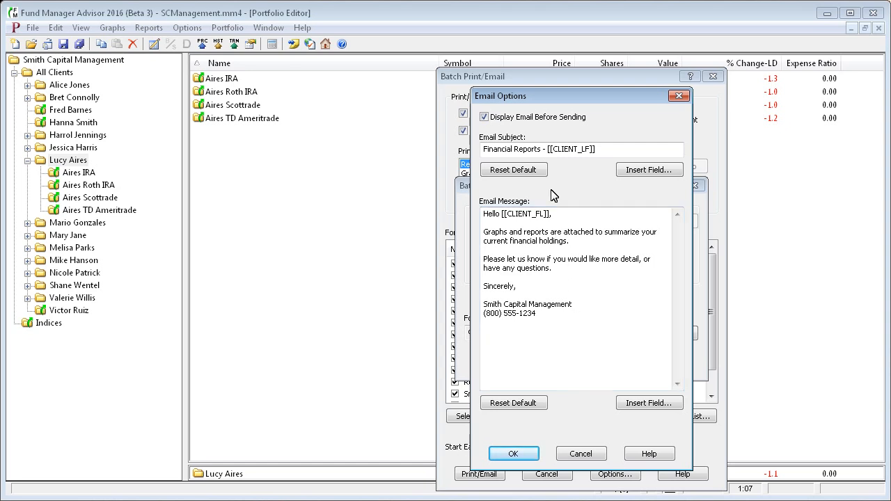
pyautogui.click(529, 404)
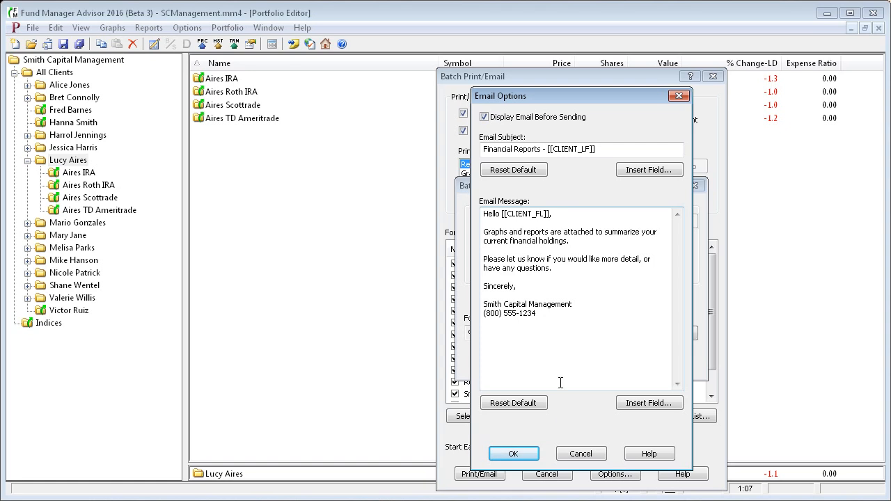
pyautogui.click(515, 455)
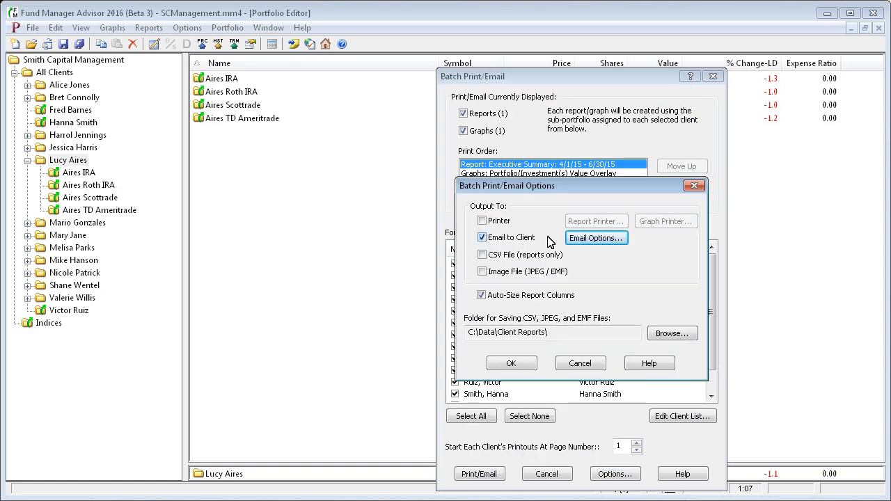
pyautogui.click(511, 364)
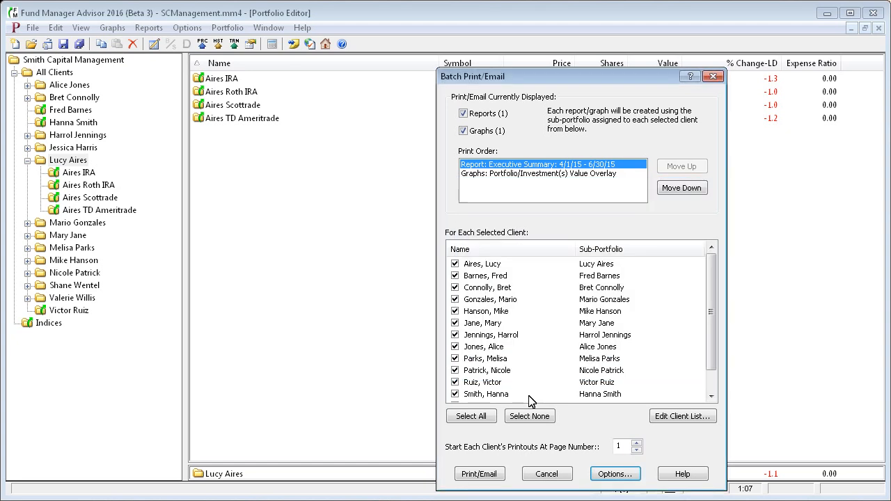
# Run the batch for only the first two clients in the list and send both generated emails.
pyautogui.click(530, 416)
pyautogui.click(454, 264)
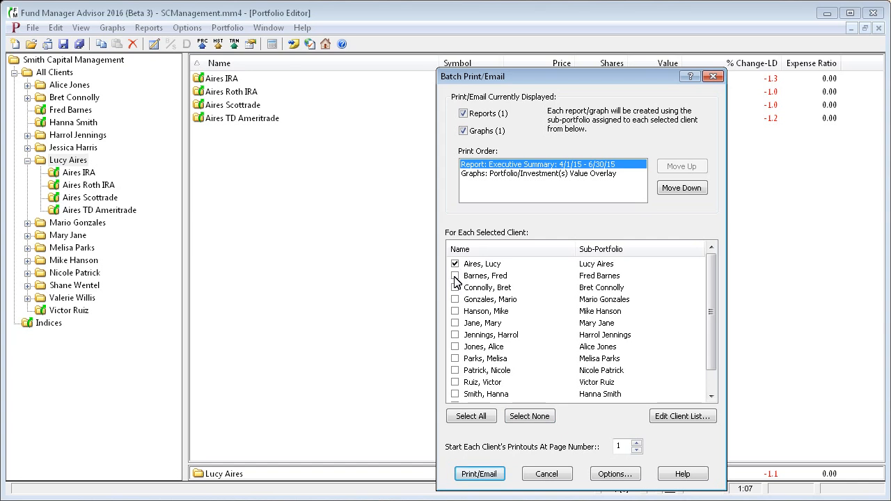
pyautogui.click(455, 276)
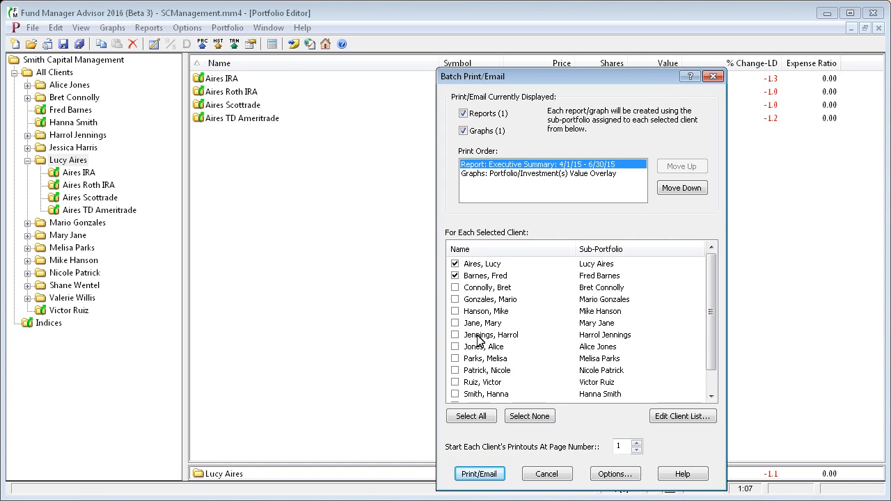
pyautogui.click(481, 474)
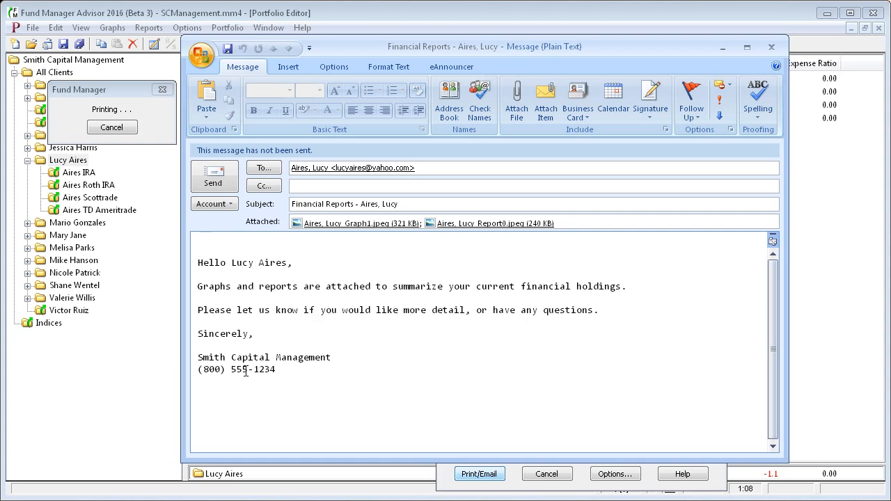
pyautogui.click(217, 182)
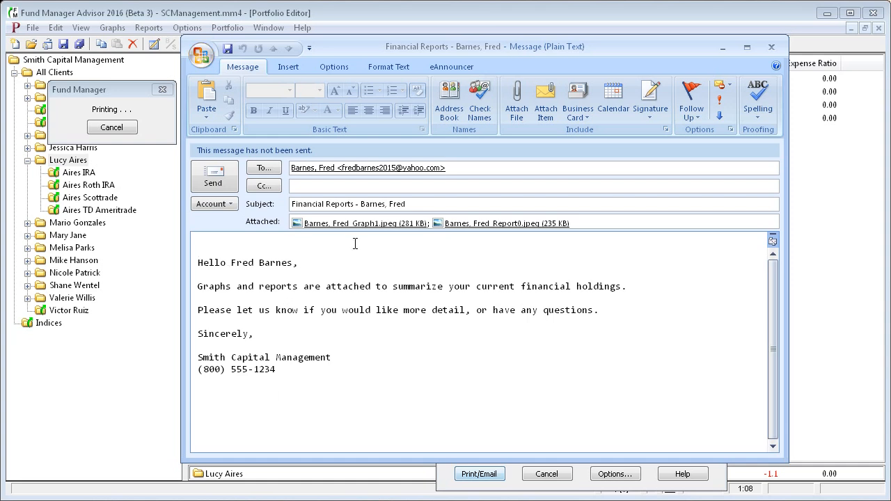
pyautogui.click(218, 179)
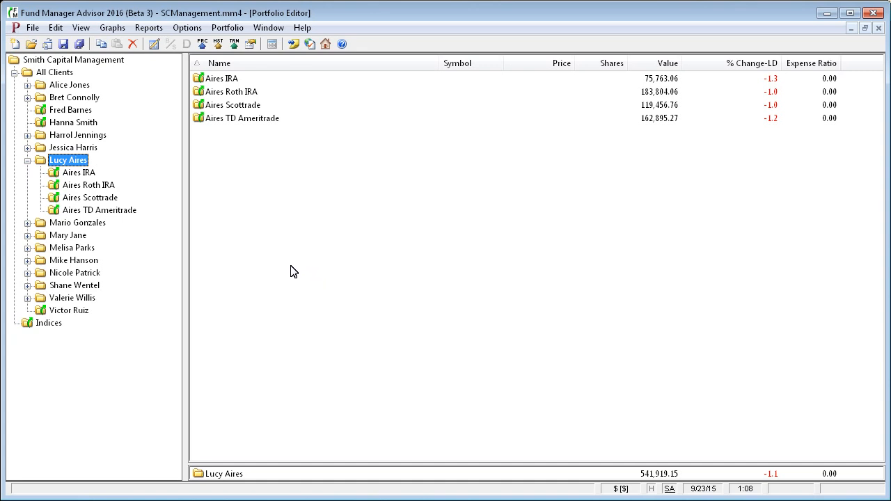
# Start another Batch Print/Email run and change its output from Email to Client to Printer.
pyautogui.click(31, 27)
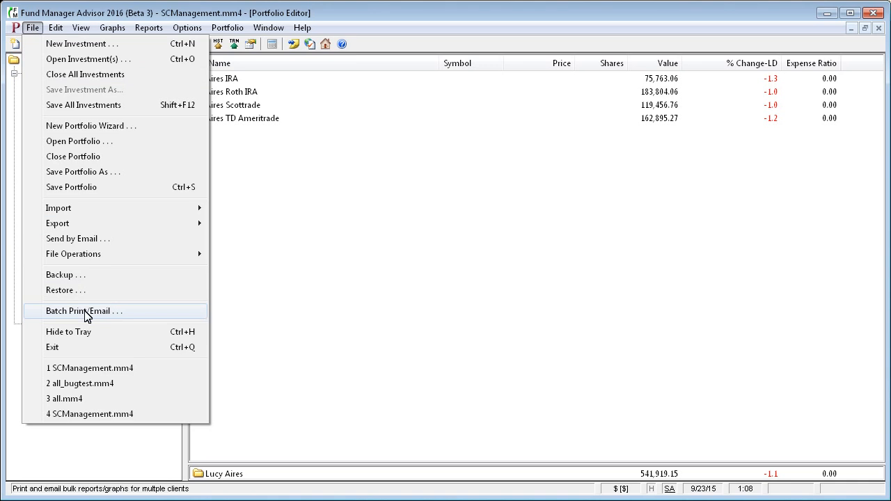
pyautogui.click(87, 314)
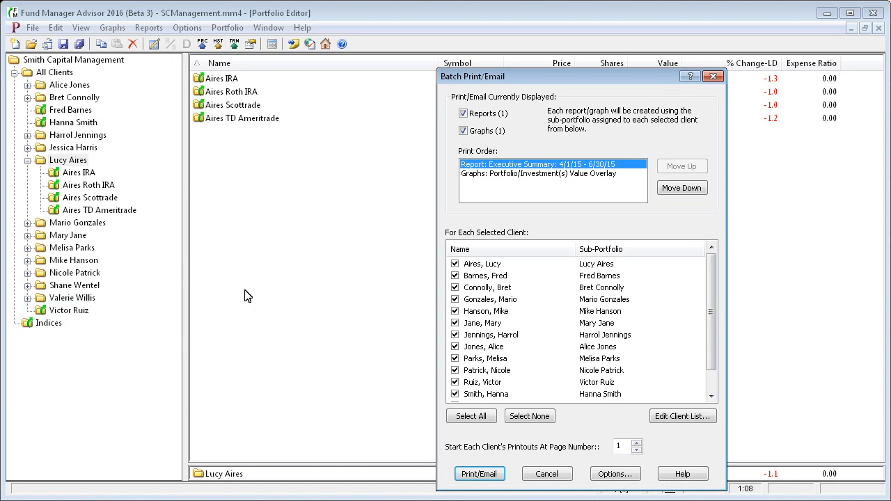
pyautogui.click(618, 475)
pyautogui.click(482, 238)
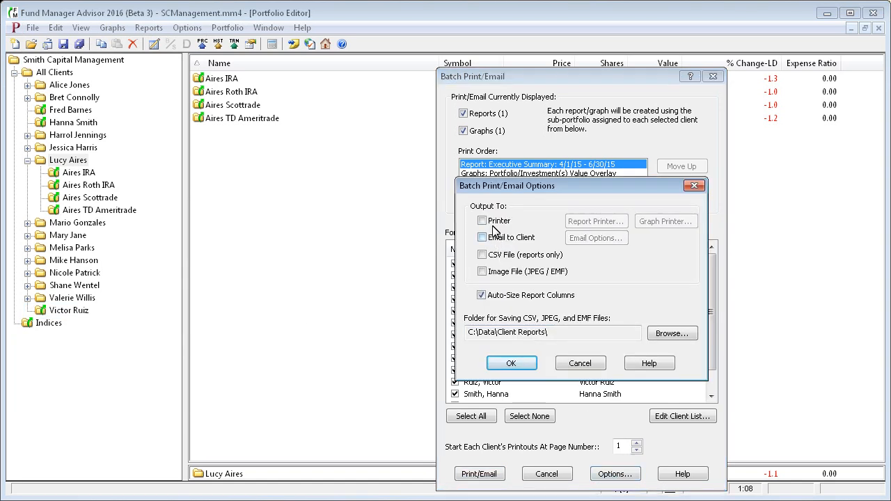
pyautogui.click(482, 221)
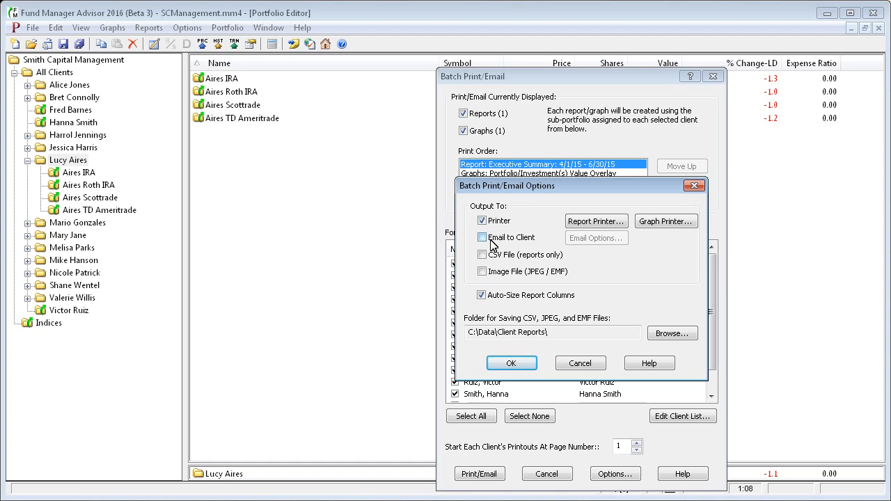
# Choose PrimoPDF as the report printer and accept the batch output options.
pyautogui.click(605, 222)
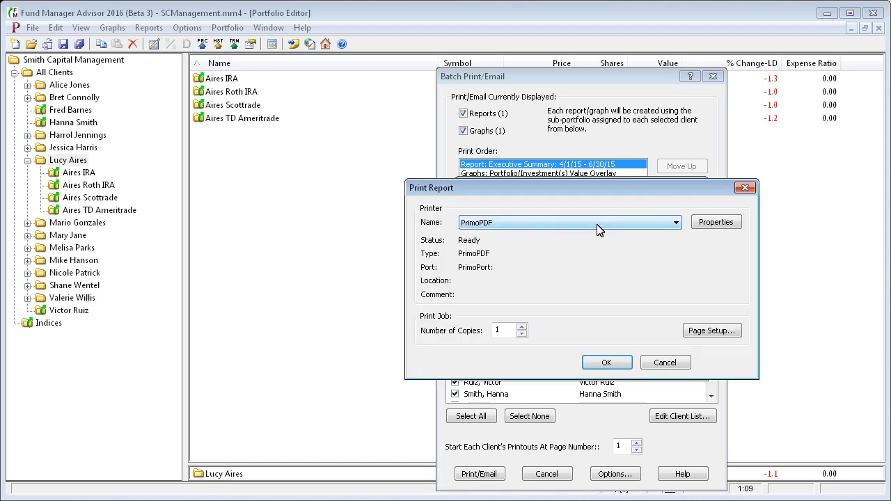
pyautogui.click(677, 222)
pyautogui.click(519, 244)
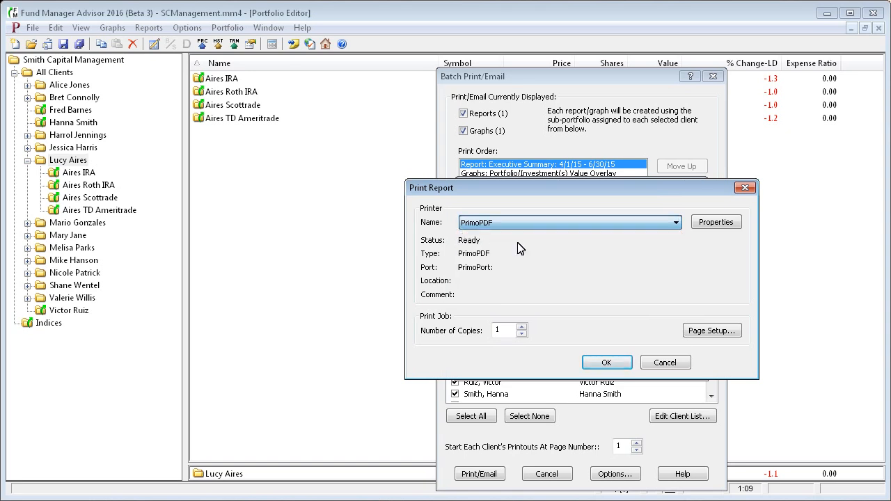
pyautogui.click(608, 363)
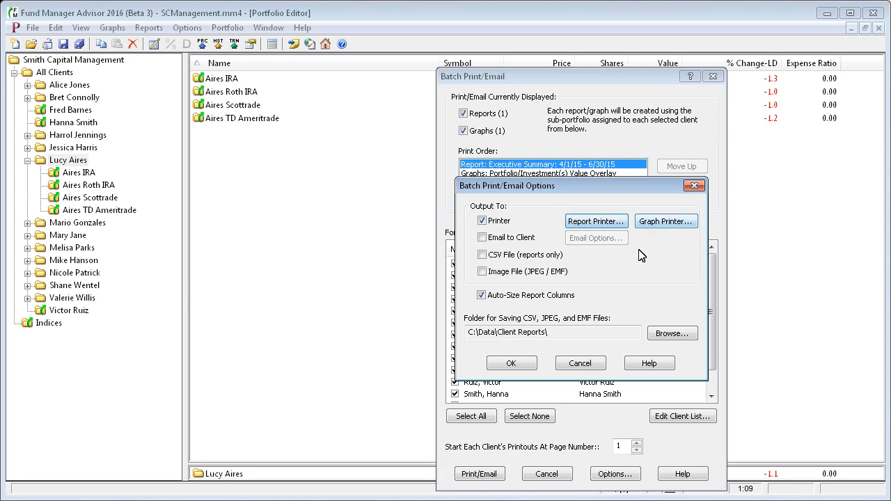
pyautogui.click(512, 364)
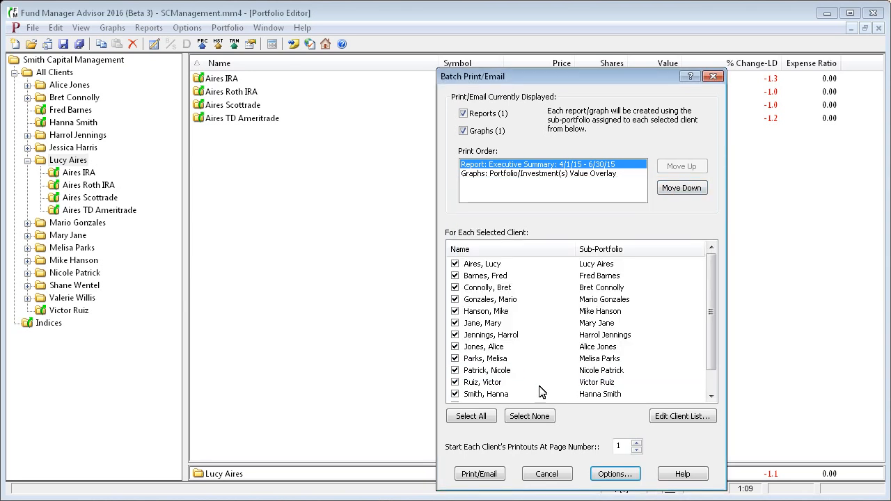
# Limit the batch to the first two clients in the list and print their reports and graphs.
pyautogui.click(541, 421)
pyautogui.click(455, 264)
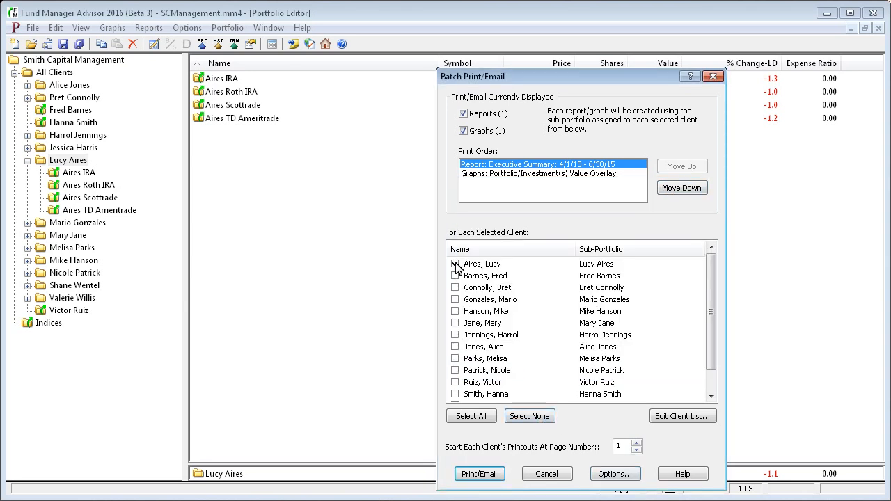
pyautogui.click(455, 276)
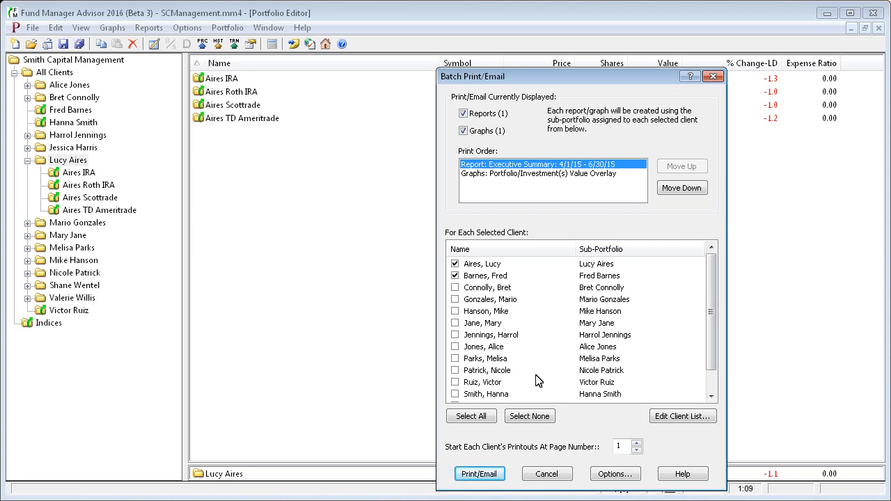
pyautogui.click(485, 477)
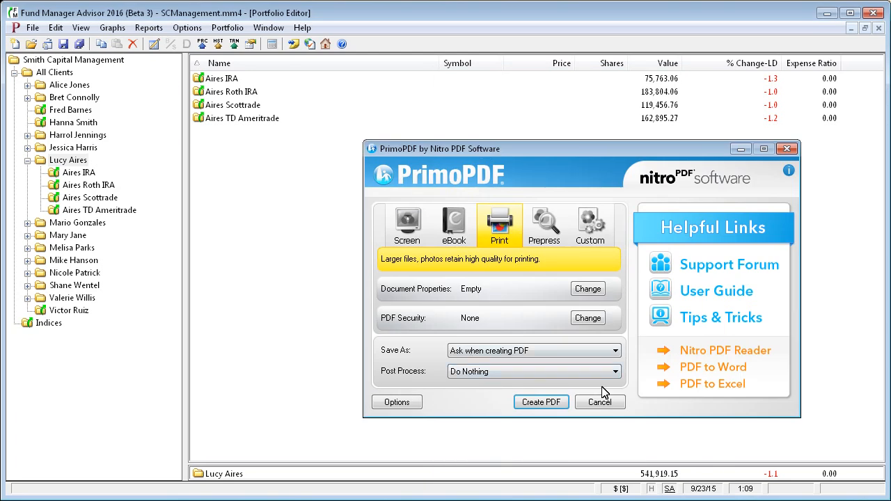
# Create the PDF for each of the two clients, saving both in C:\Data\Client Reports under the suggested file names.
pyautogui.click(541, 406)
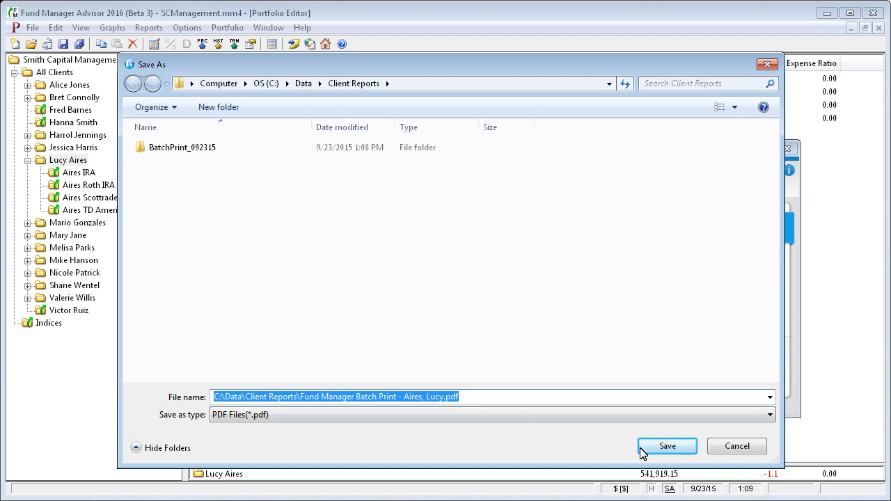
pyautogui.click(642, 451)
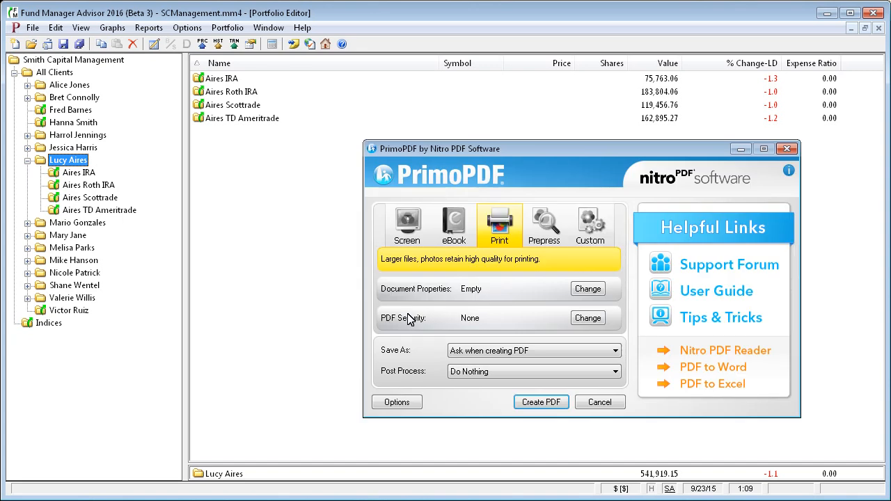
pyautogui.click(559, 404)
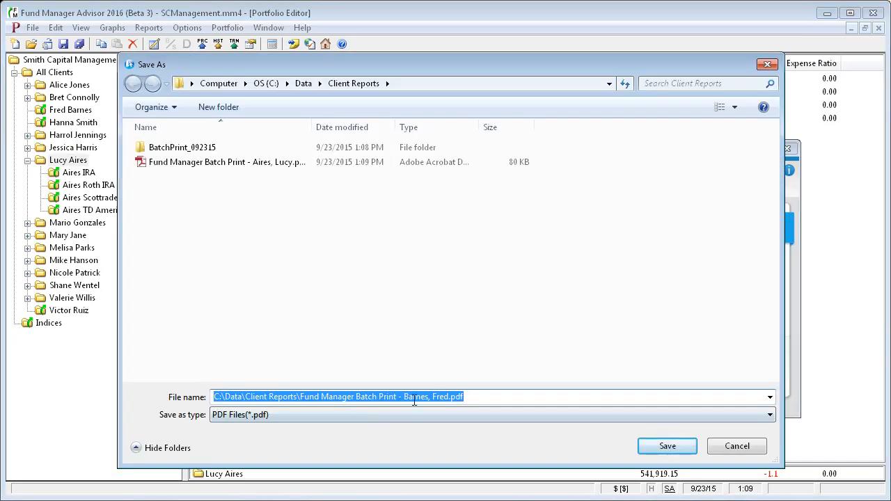
pyautogui.click(667, 447)
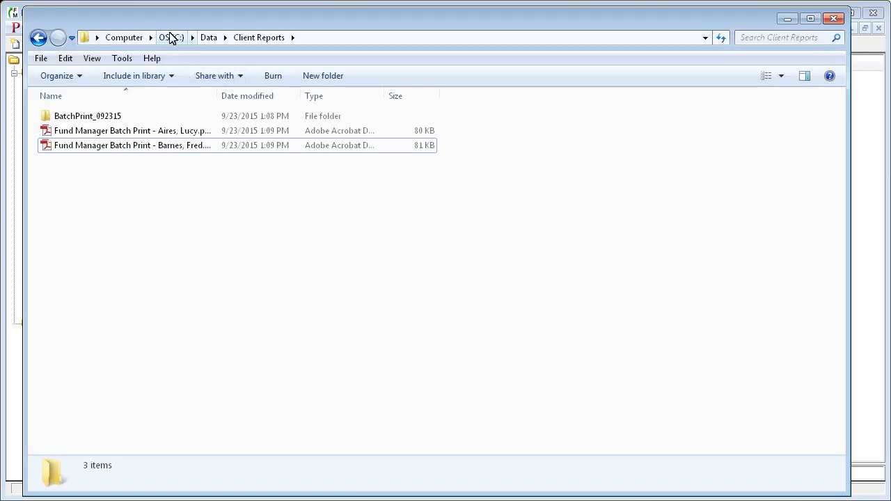
# Examine the Executive Summary and value overlay graph in the first client's PDF from the Client Reports folder, and return to Fund Manager.
pyautogui.click(89, 132)
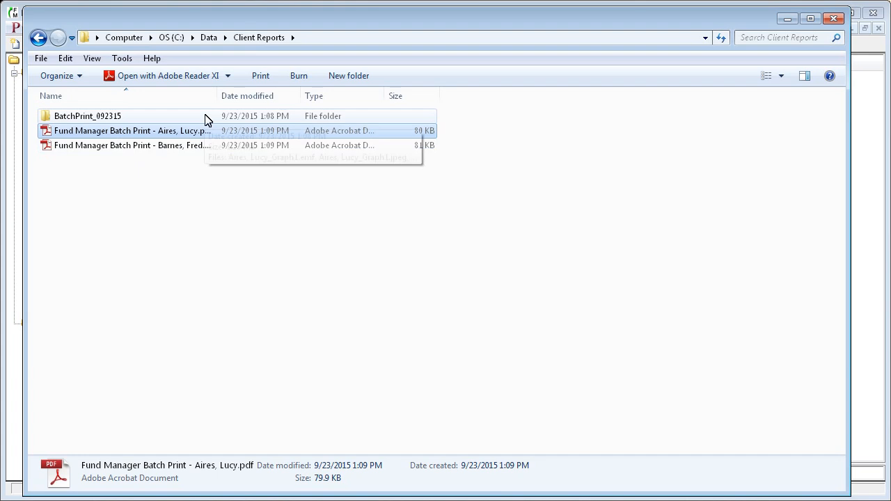
pyautogui.moveTo(217, 95); pyautogui.dragTo(247, 96)
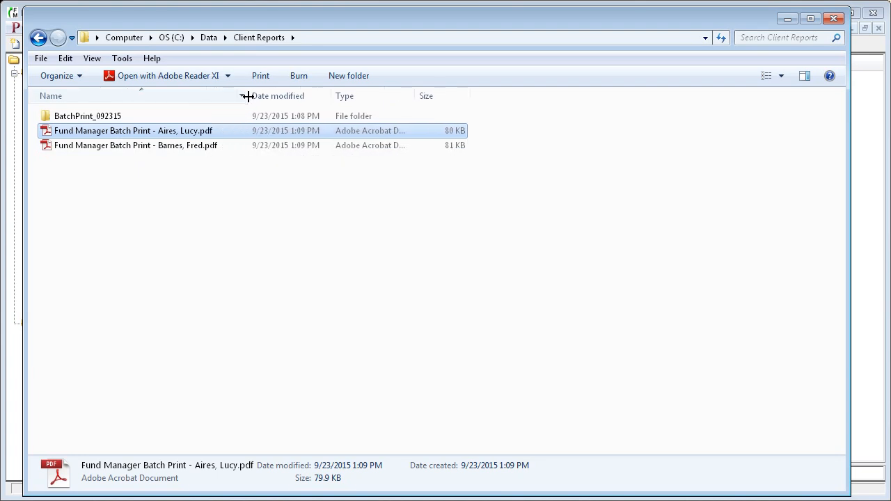
pyautogui.click(179, 166)
pyautogui.doubleClick(180, 132)
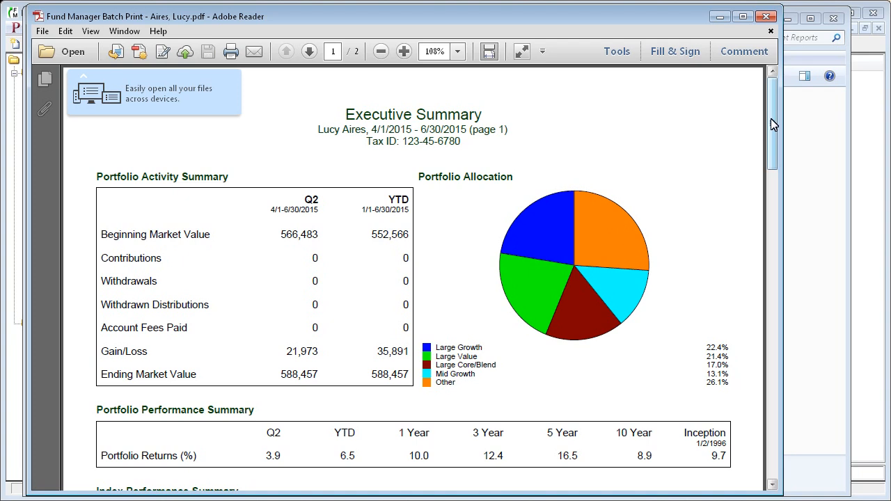
pyautogui.moveTo(773, 123); pyautogui.dragTo(799, 436)
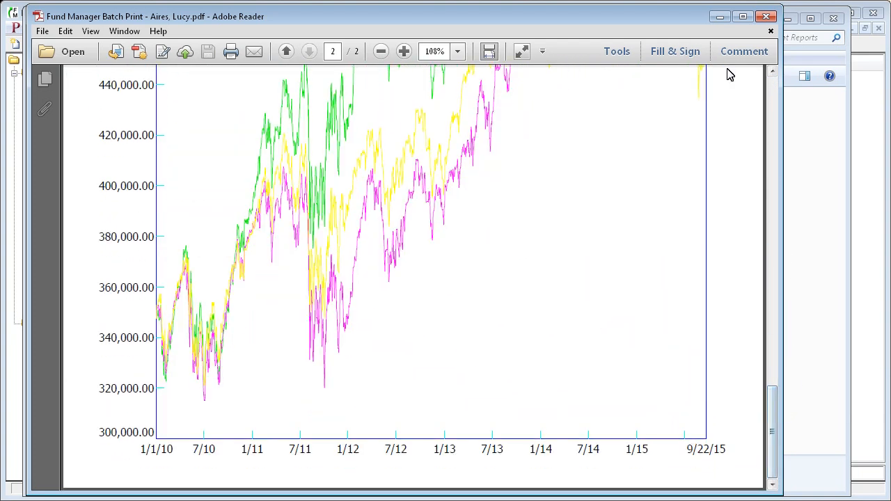
pyautogui.click(768, 18)
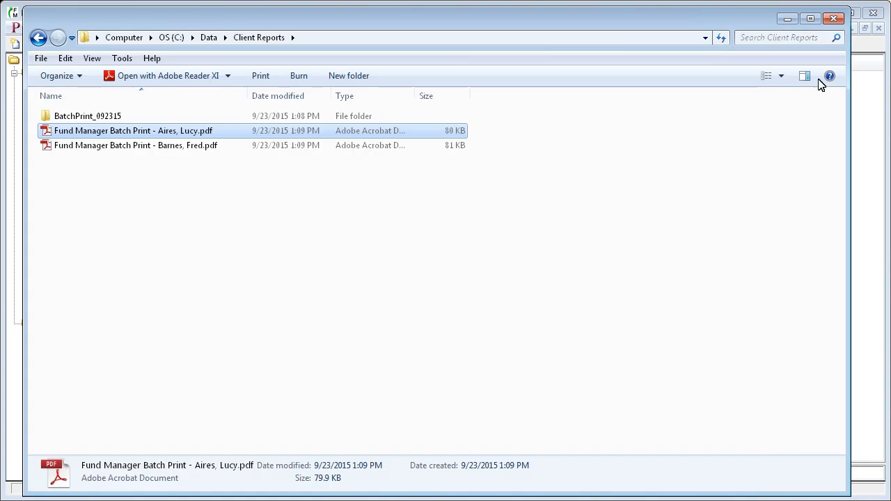
pyautogui.click(787, 18)
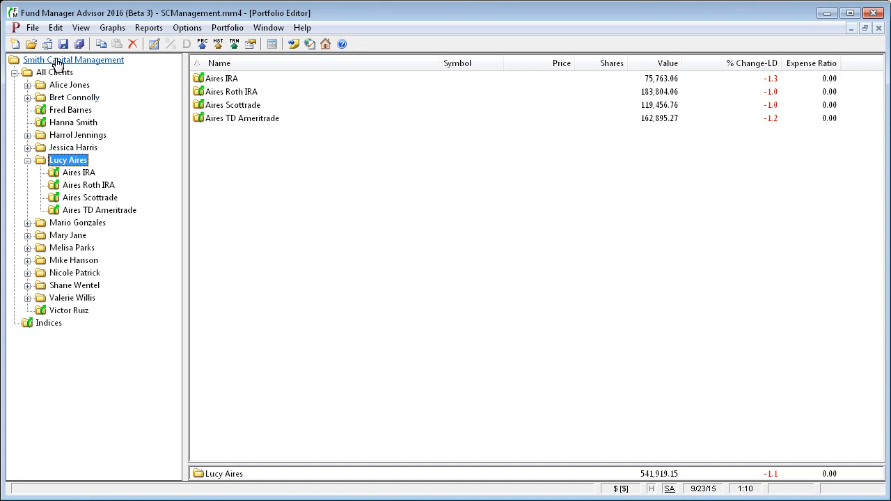
# Email the currently displayed report and graph to the selected client at image quality 100, accepting the existing subject and message template.
pyautogui.click(32, 27)
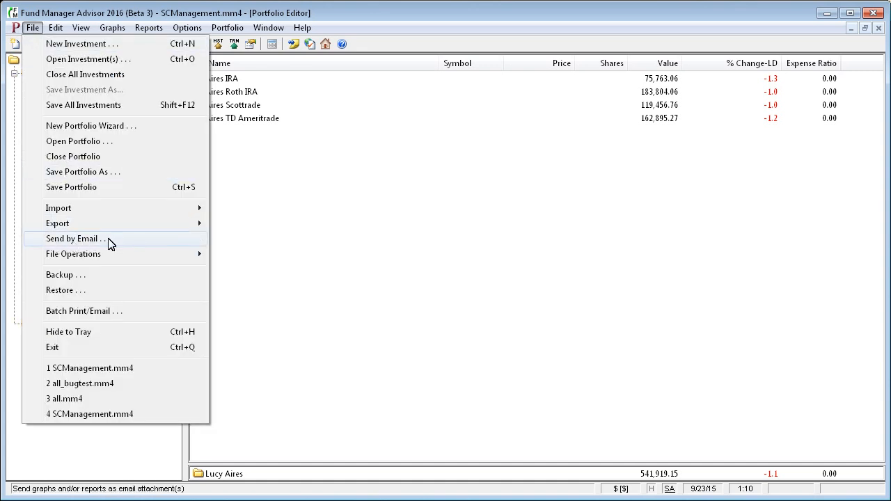
pyautogui.click(130, 241)
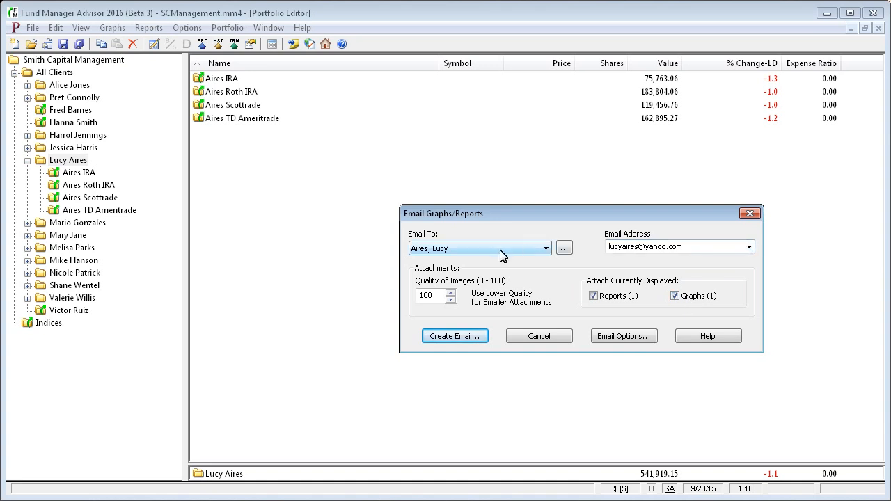
pyautogui.click(627, 338)
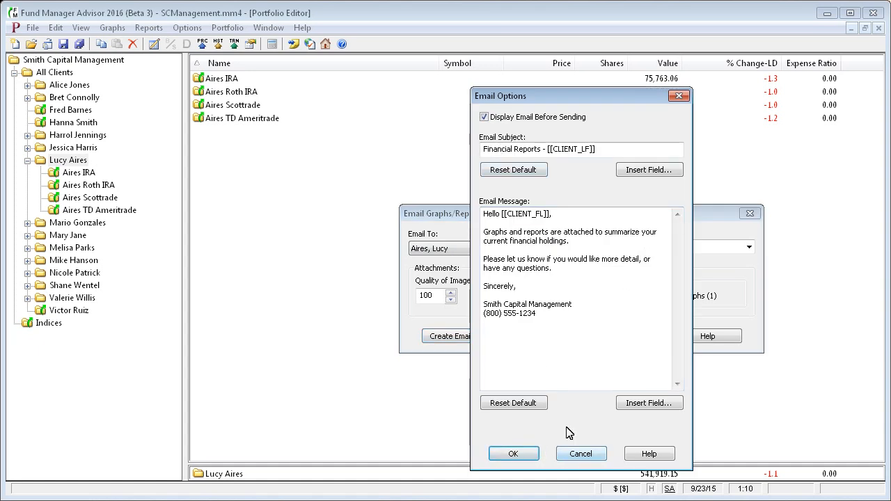
pyautogui.click(513, 454)
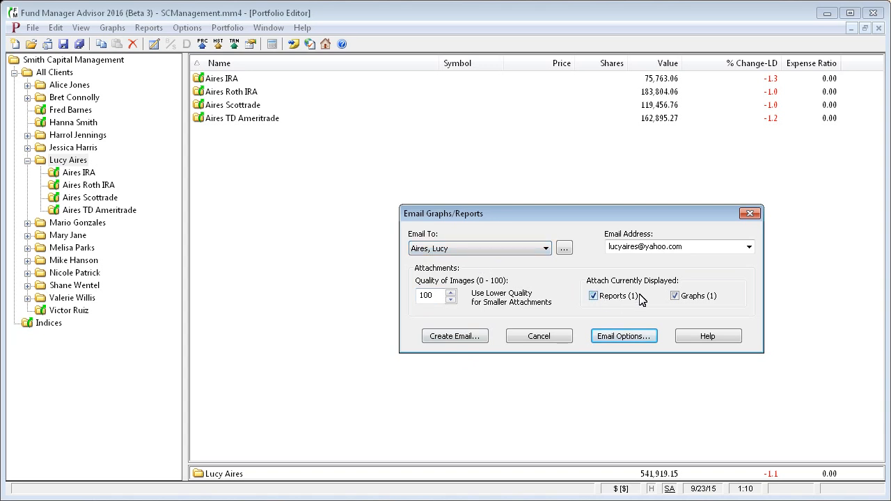
pyautogui.click(456, 336)
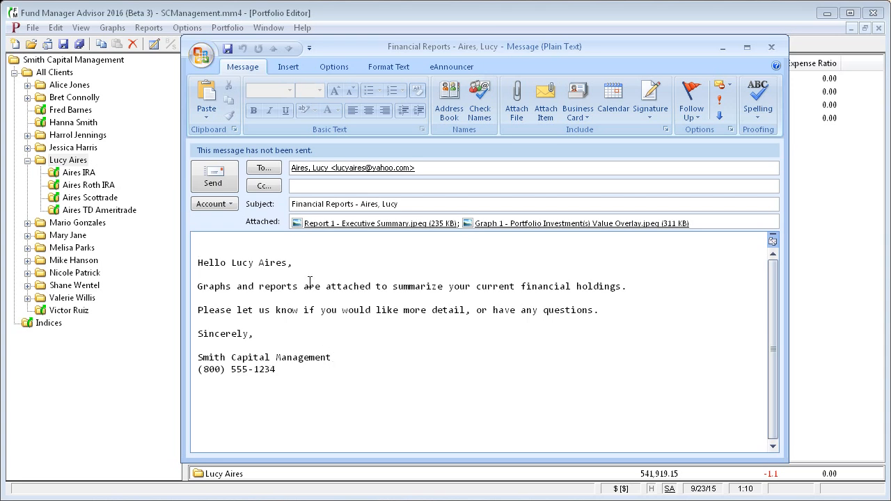
pyautogui.click(213, 179)
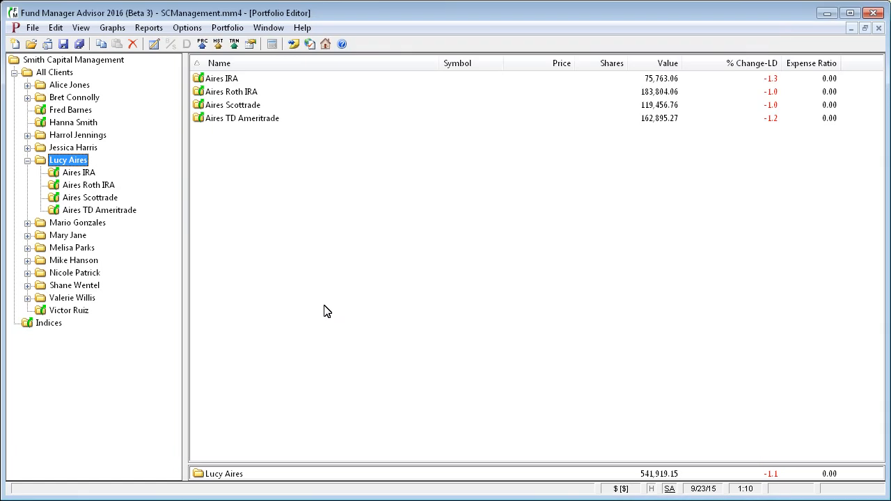